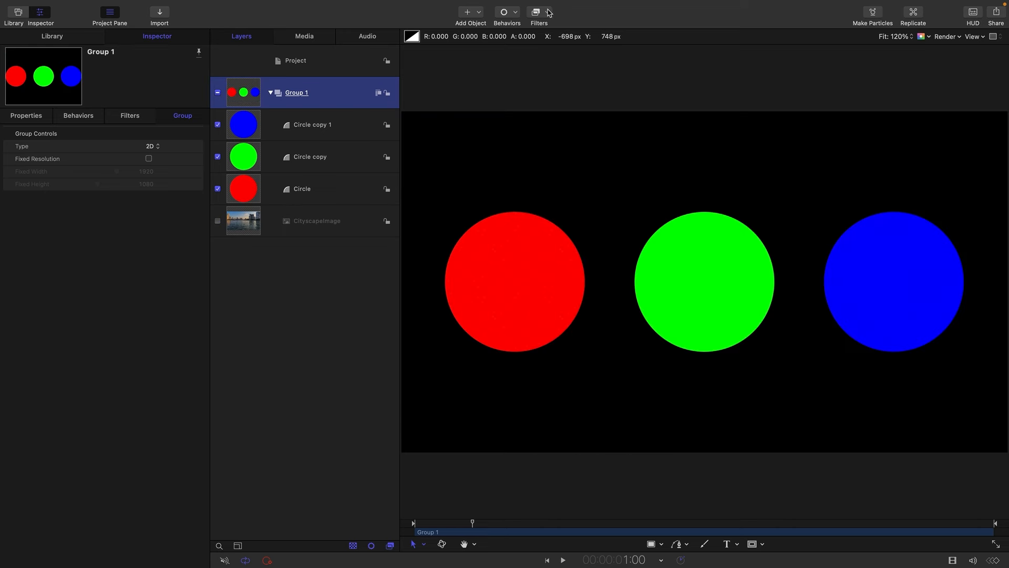
# - Add a Channel Mixer color filter to Group 1 and turn on the CityscapeImage layer
pyautogui.click(549, 12)
pyautogui.moveTo(552, 64)
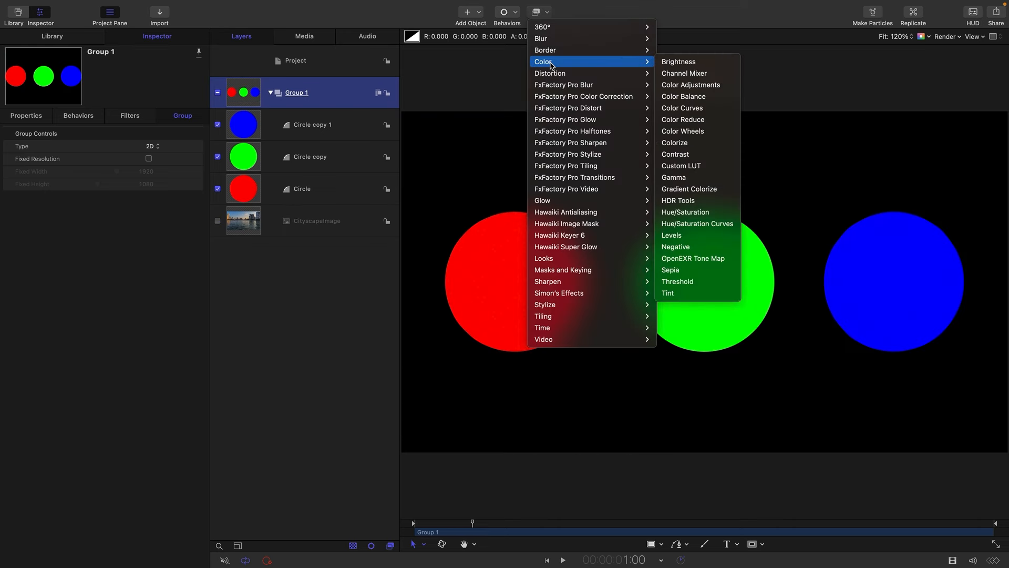
pyautogui.click(685, 73)
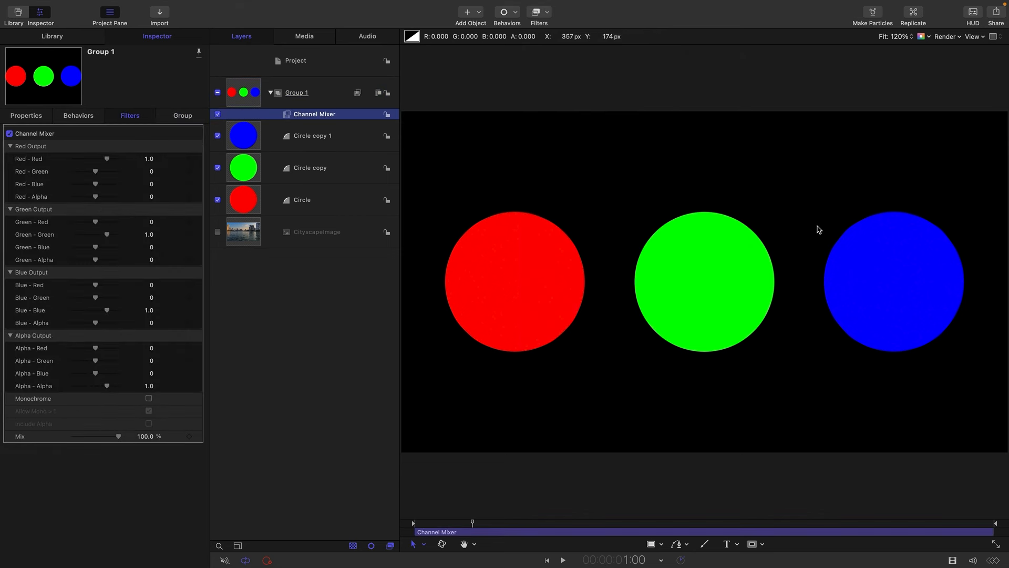
pyautogui.click(217, 232)
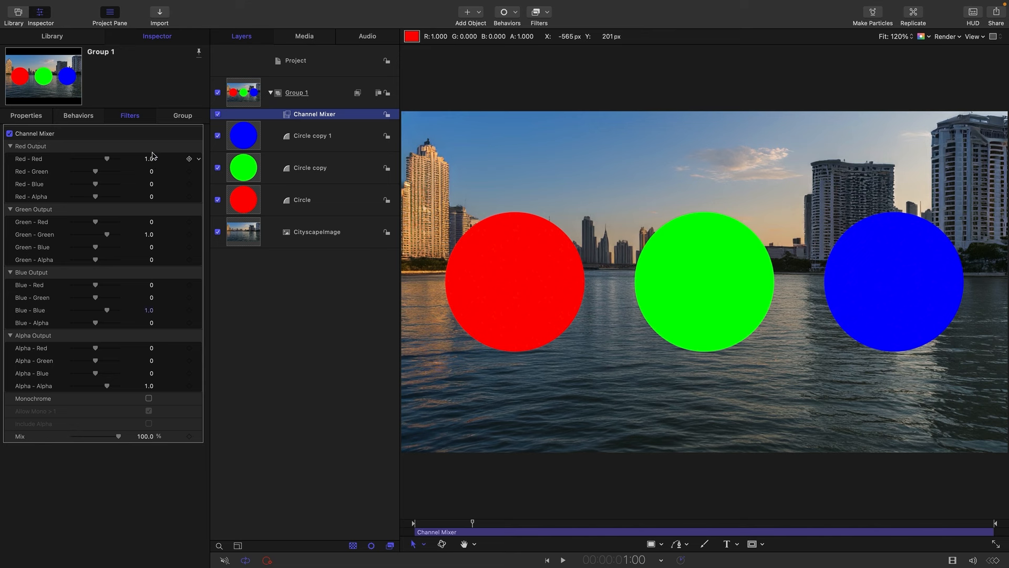
# - Set the Channel Mixer's Green - Green and Blue - Blue values to 0
pyautogui.click(149, 234)
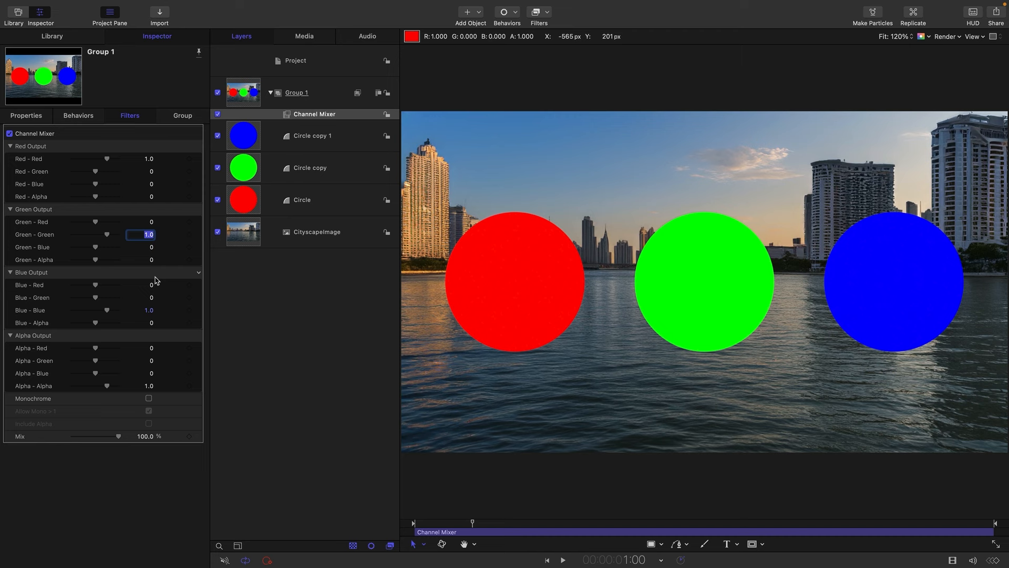
pyautogui.write('0')
pyautogui.press('Return')
pyautogui.click(148, 309)
pyautogui.write('0')
pyautogui.press('Return')
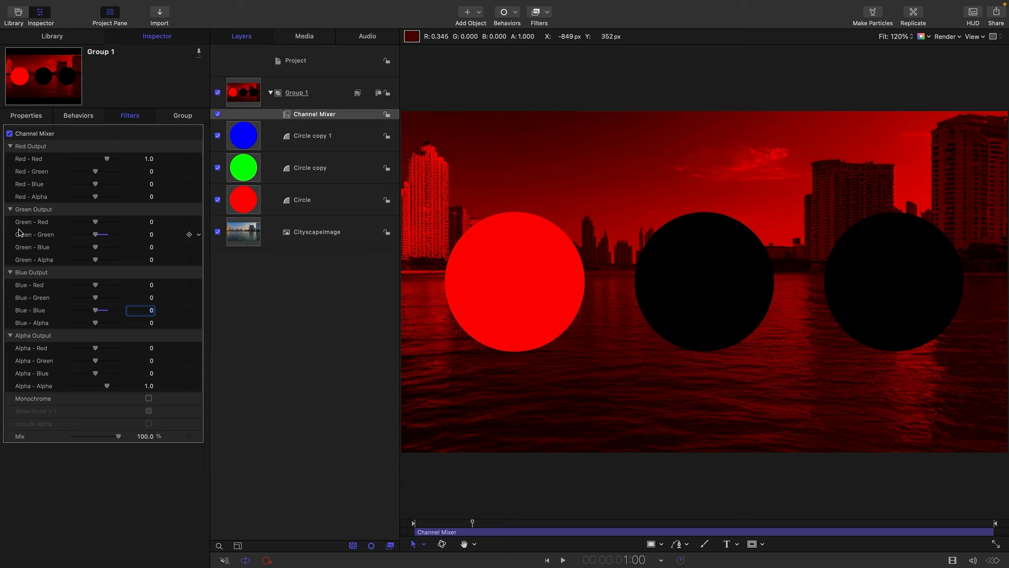
# - Set the Channel Mixer's Green - Red and Blue - Red values to 1
pyautogui.click(151, 222)
pyautogui.write('1')
pyautogui.press('Return')
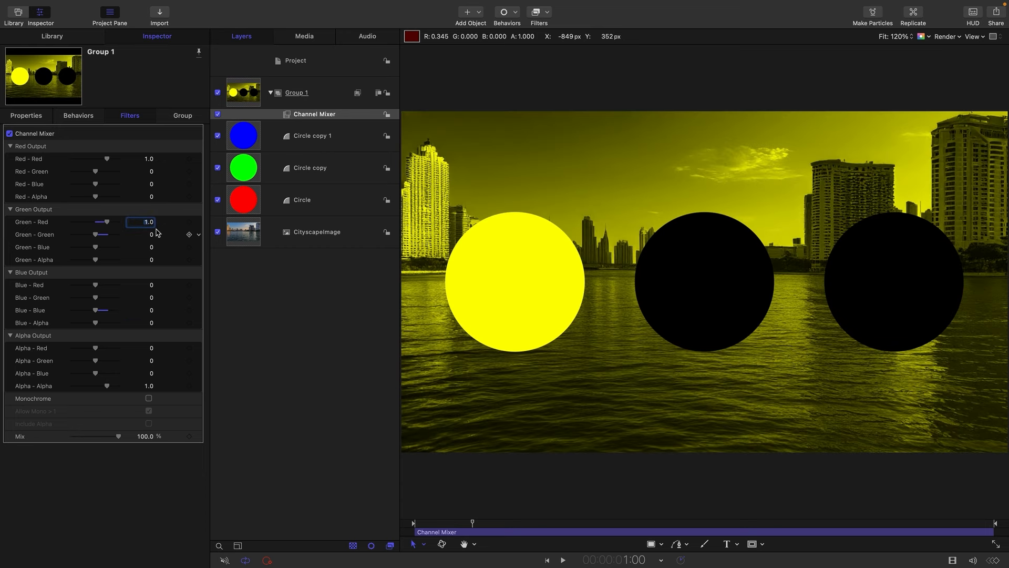
pyautogui.click(151, 286)
pyautogui.write('1')
pyautogui.press('Return')
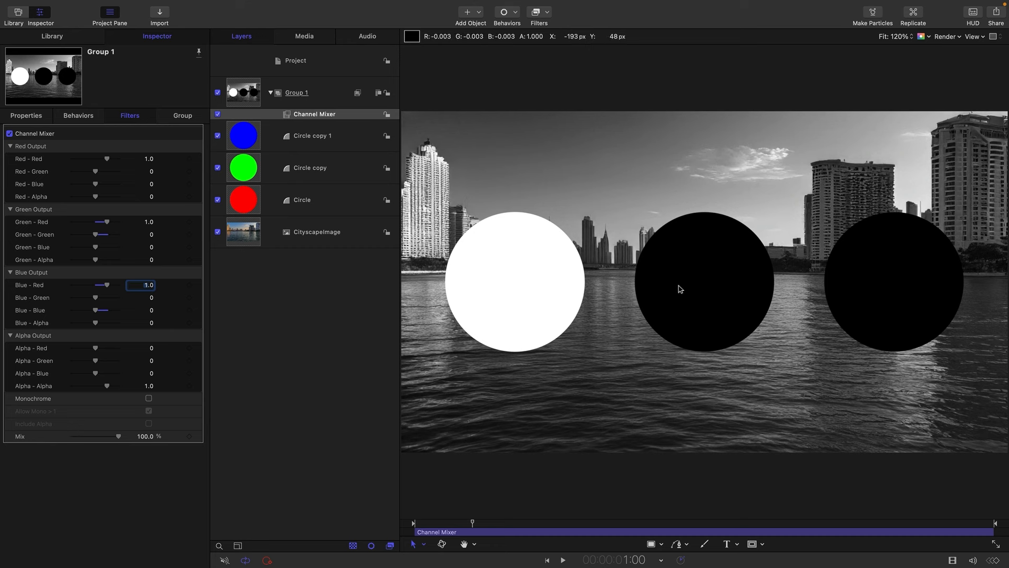
# - Set the Channel Mixer's Red - Red and Green - Red values to 0
pyautogui.press('Tab')
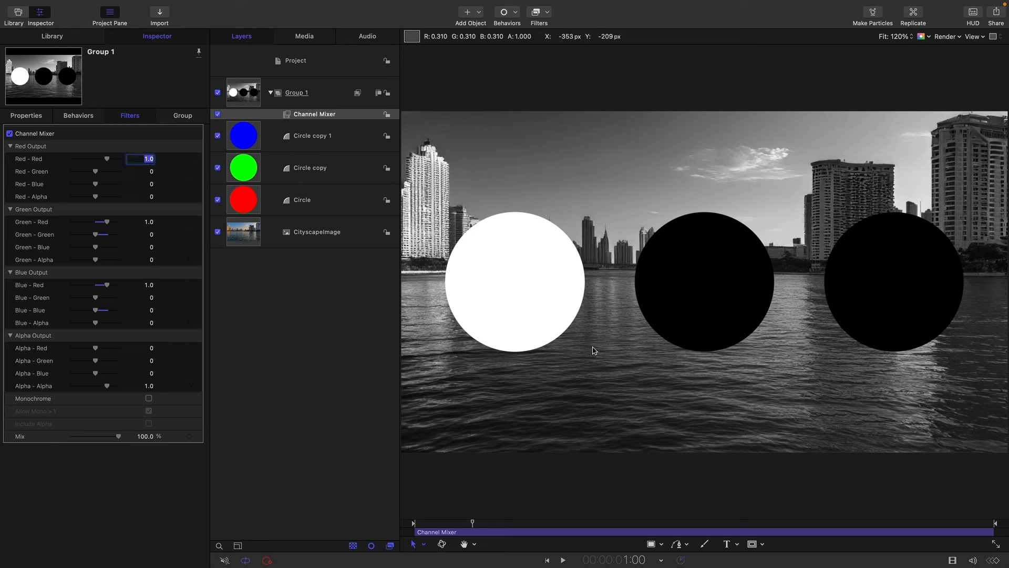
pyautogui.write('0')
pyautogui.press('Return')
pyautogui.click(146, 222)
pyautogui.write('0')
pyautogui.press('Return')
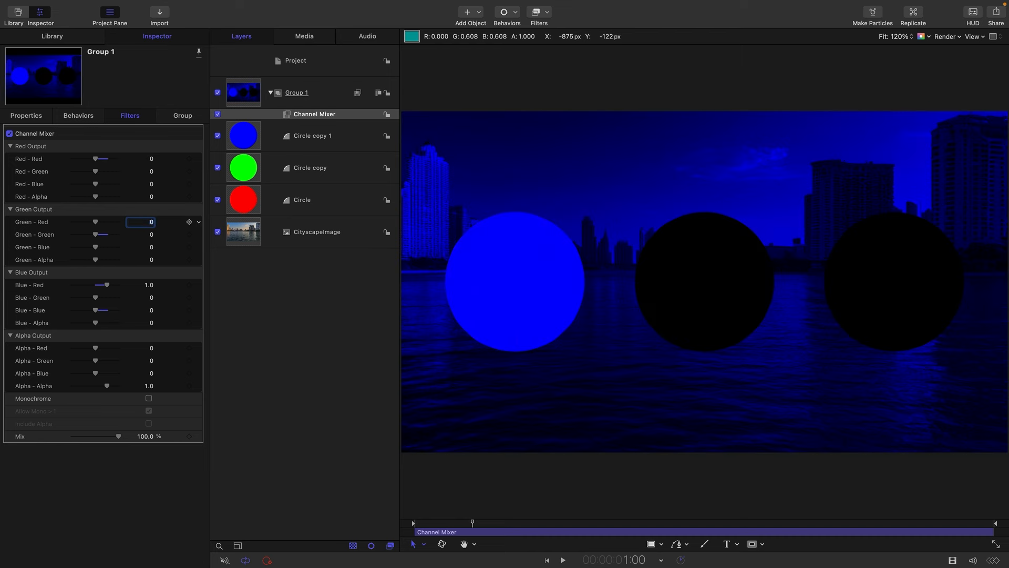
# - Set Green - Green to 1 and Blue - Red to 0 in the Channel Mixer
pyautogui.click(151, 235)
pyautogui.write('1')
pyautogui.press('Return')
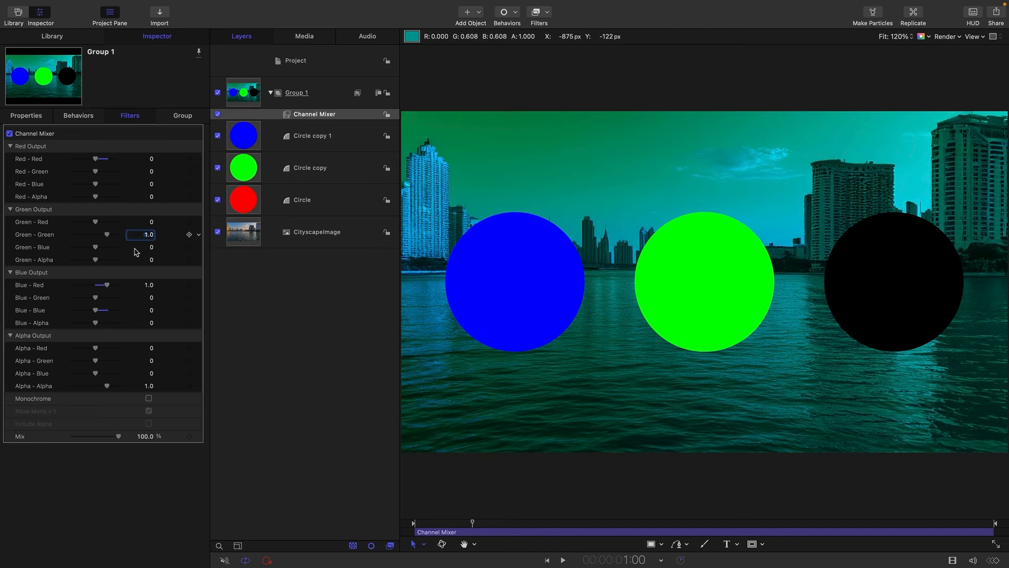
pyautogui.click(149, 286)
pyautogui.write('0')
pyautogui.press('Return')
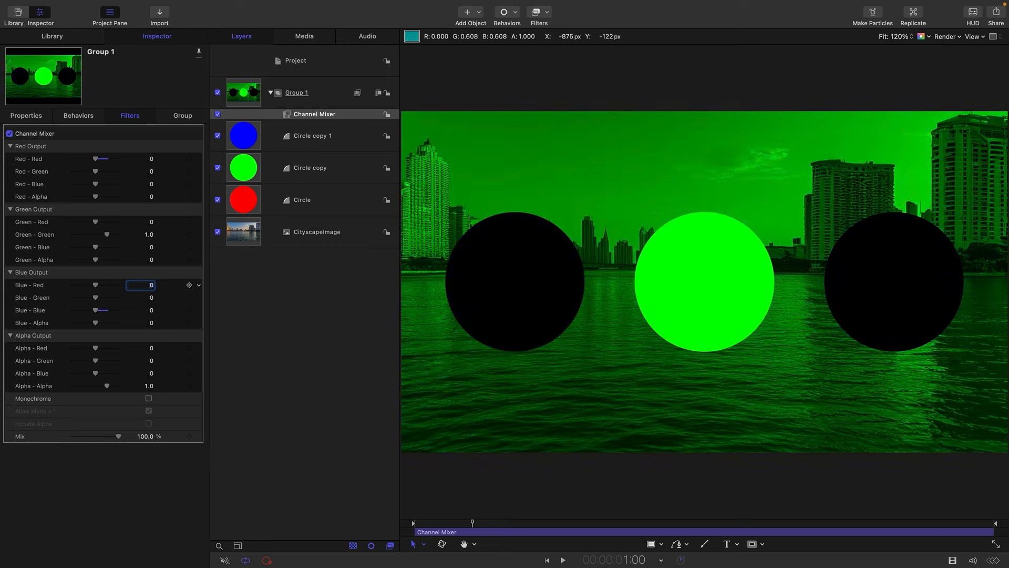
# - Set the Channel Mixer's Blue - Green and Red - Green values to 1
pyautogui.click(150, 298)
pyautogui.write('1')
pyautogui.press('Return')
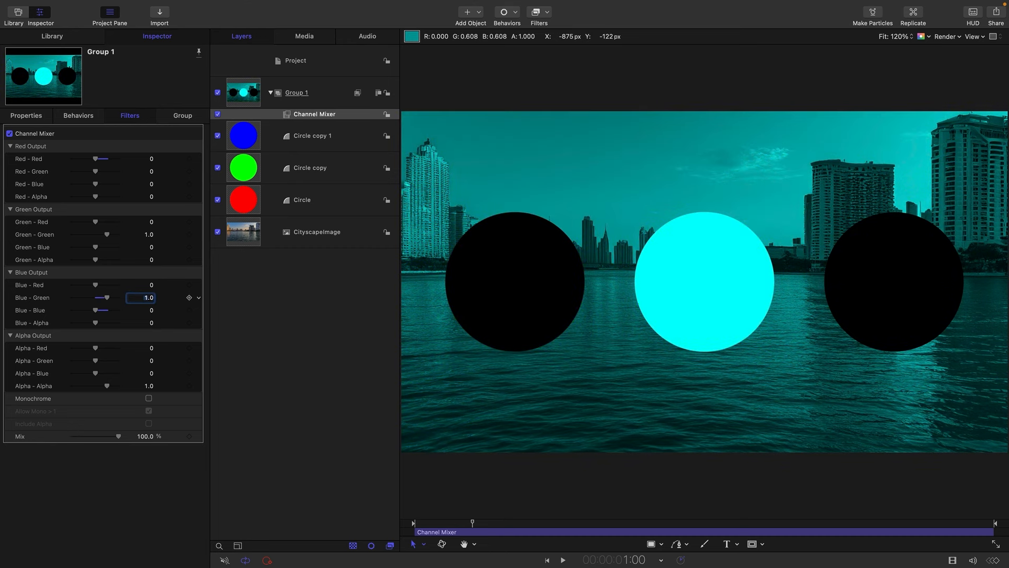
pyautogui.click(149, 170)
pyautogui.write('1')
pyautogui.press('Return')
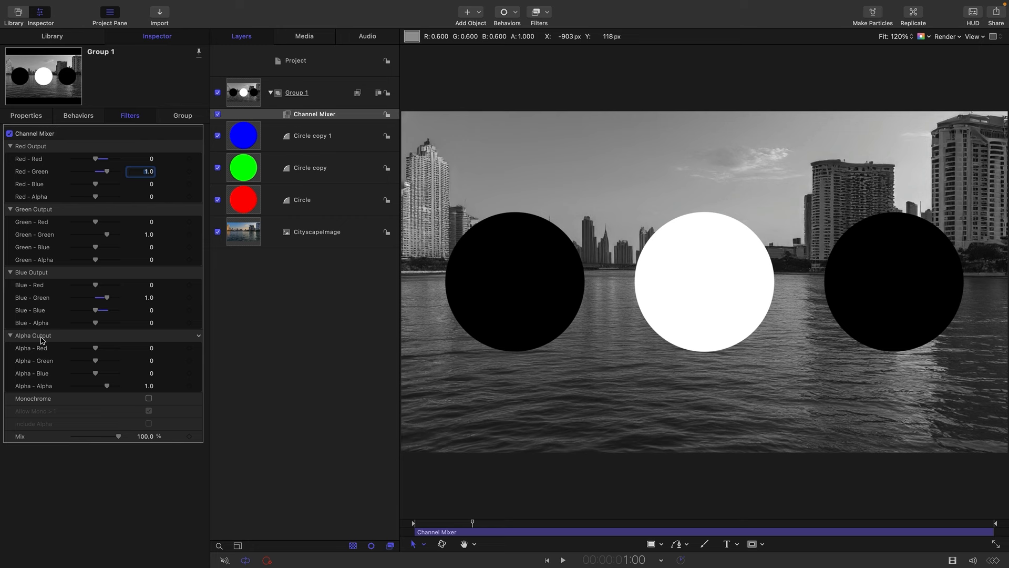
# - Add a Concentric Shapes generator in a new group beneath Group 1, and check it by briefly hiding Group 1
pyautogui.click(62, 36)
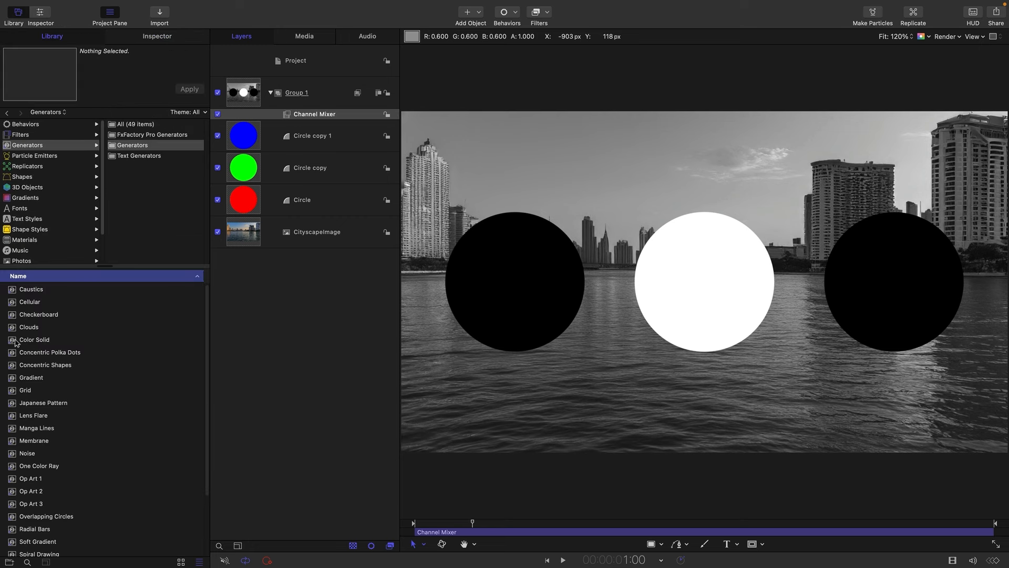
pyautogui.moveTo(21, 365); pyautogui.dragTo(247, 246)
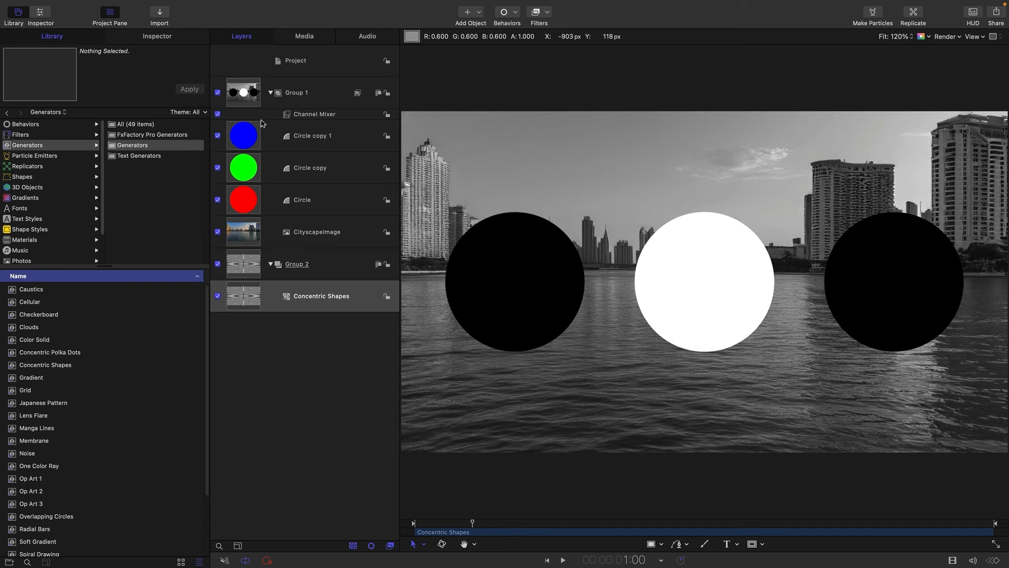
pyautogui.click(218, 93)
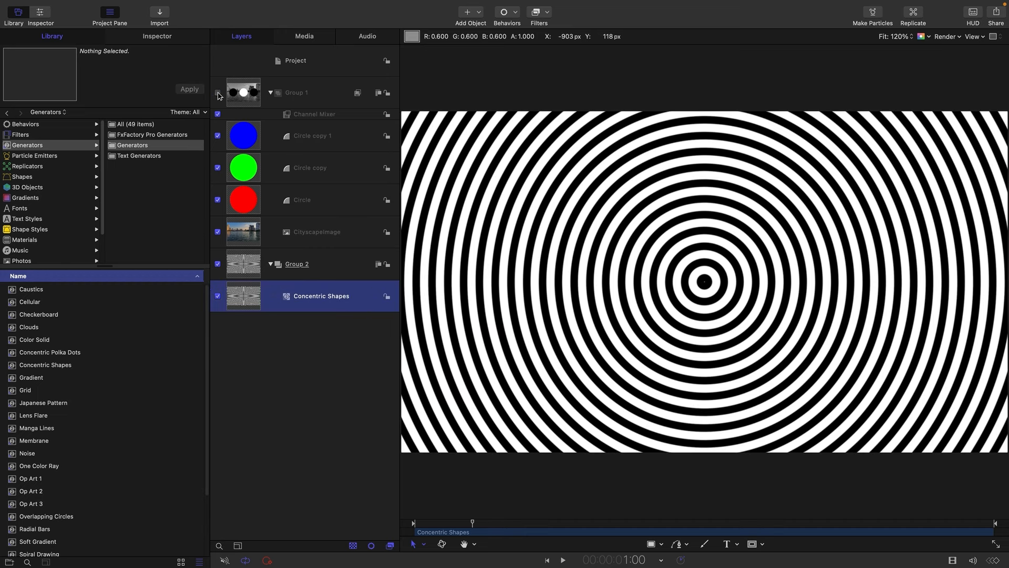
pyautogui.click(217, 93)
# - Reset all parameters of the Channel Mixer filter on Group 1 to their defaults
pyautogui.click(314, 116)
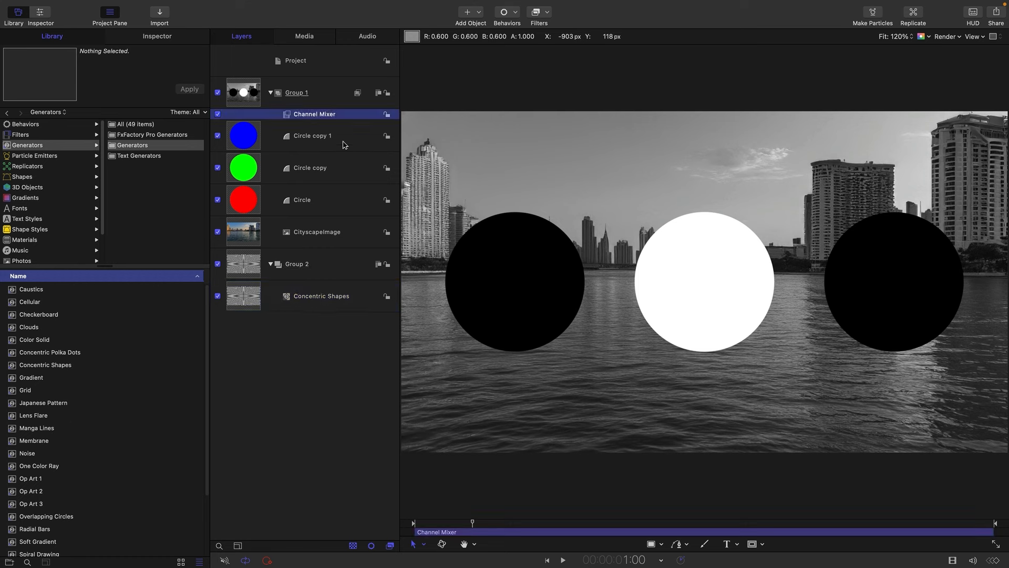
pyautogui.click(161, 38)
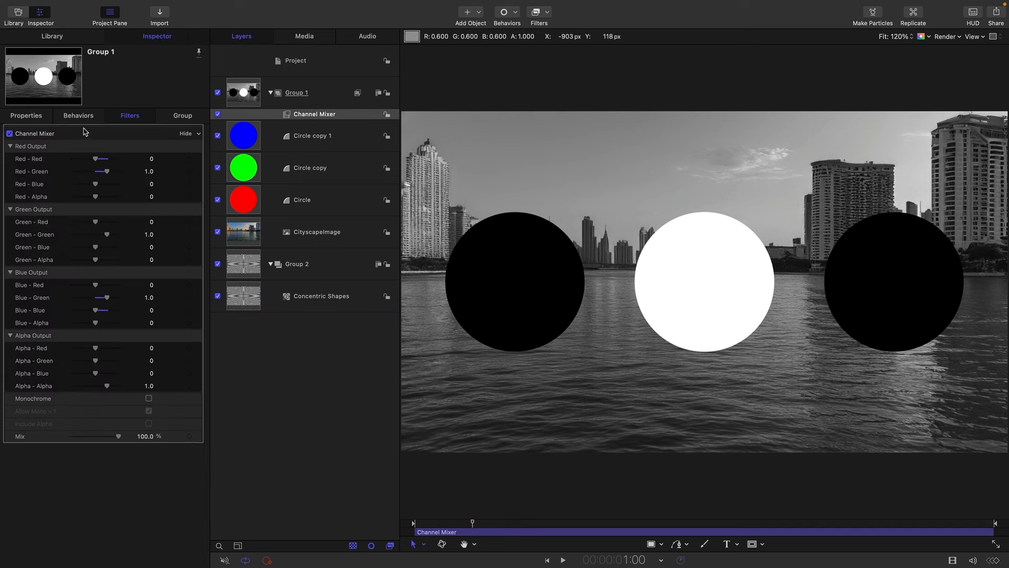
pyautogui.rightClick(83, 129)
pyautogui.click(102, 135)
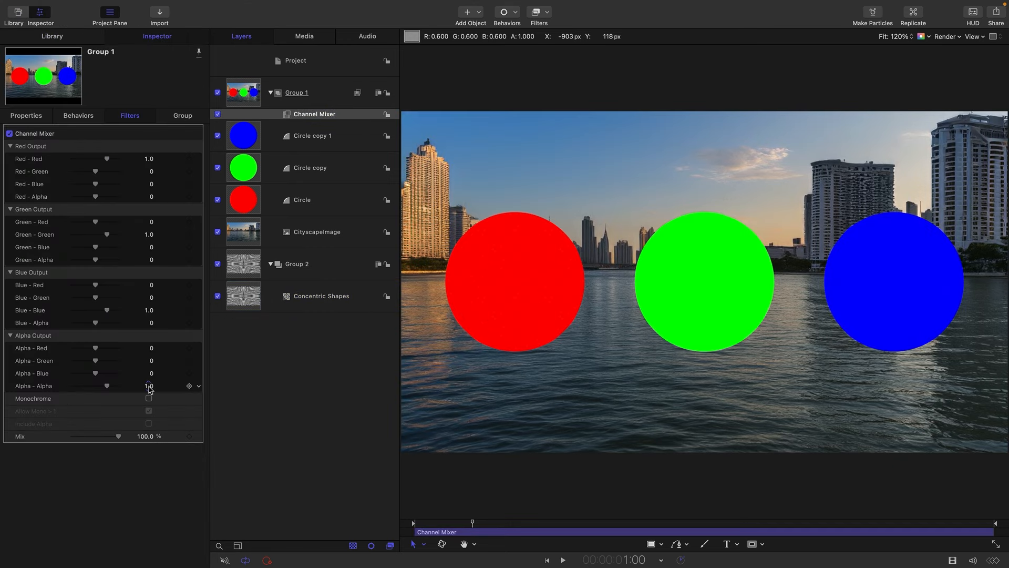
# - Compare the Channel Mixer's Alpha - Alpha value at 0 and 0.5, and leave it at 0
pyautogui.click(149, 386)
pyautogui.write('0')
pyautogui.press('Return')
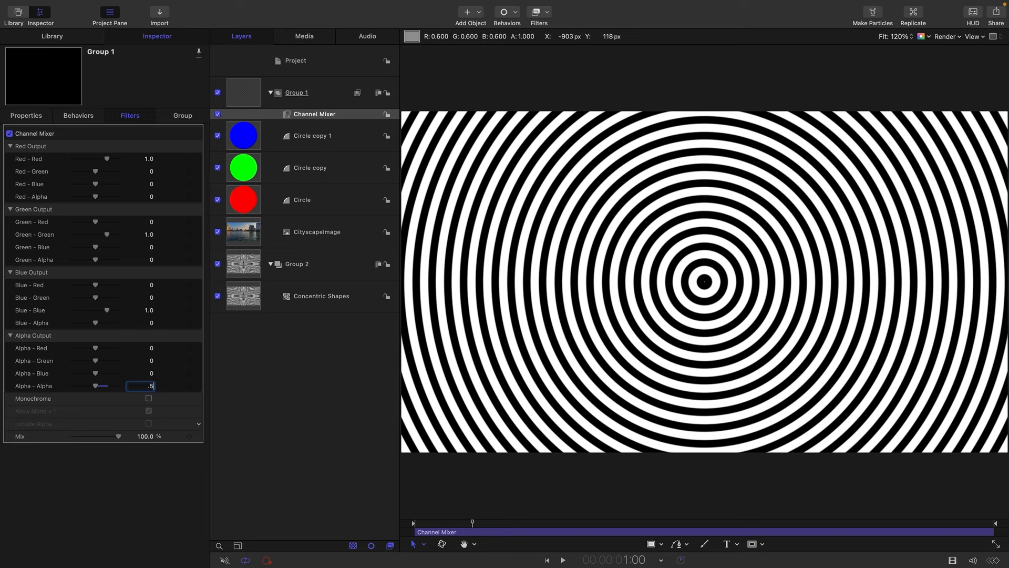
pyautogui.press('Return')
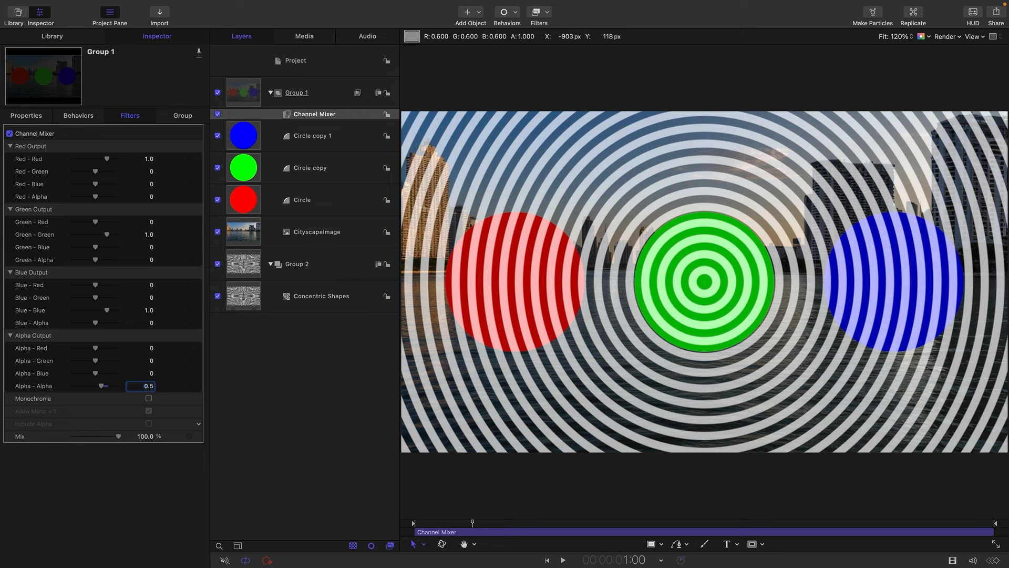
pyautogui.write('0')
pyautogui.press('Return')
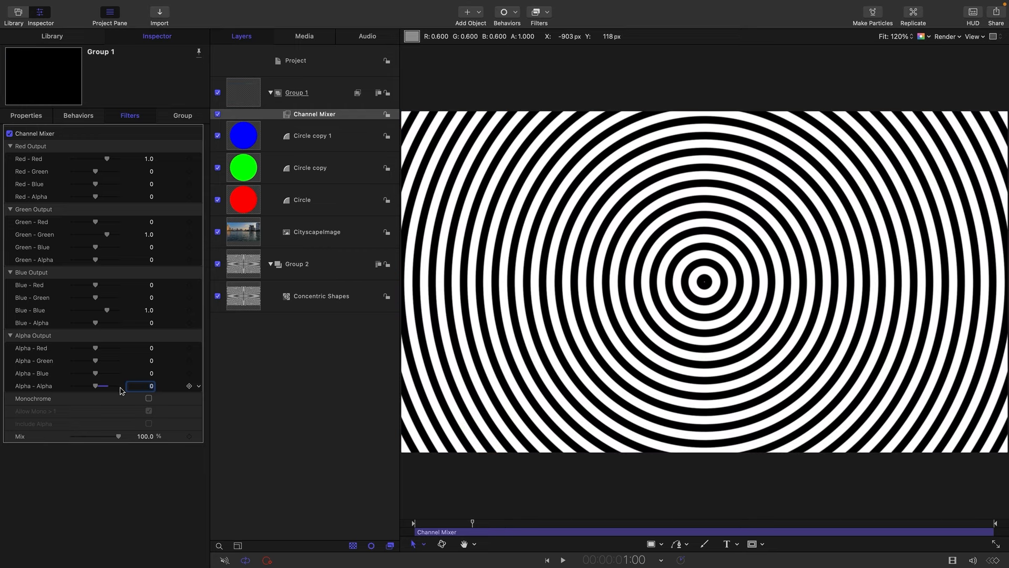
# - Try the Channel Mixer's Alpha - Red value at 1, and return it to 0
pyautogui.click(151, 349)
pyautogui.write('1')
pyautogui.press('Return')
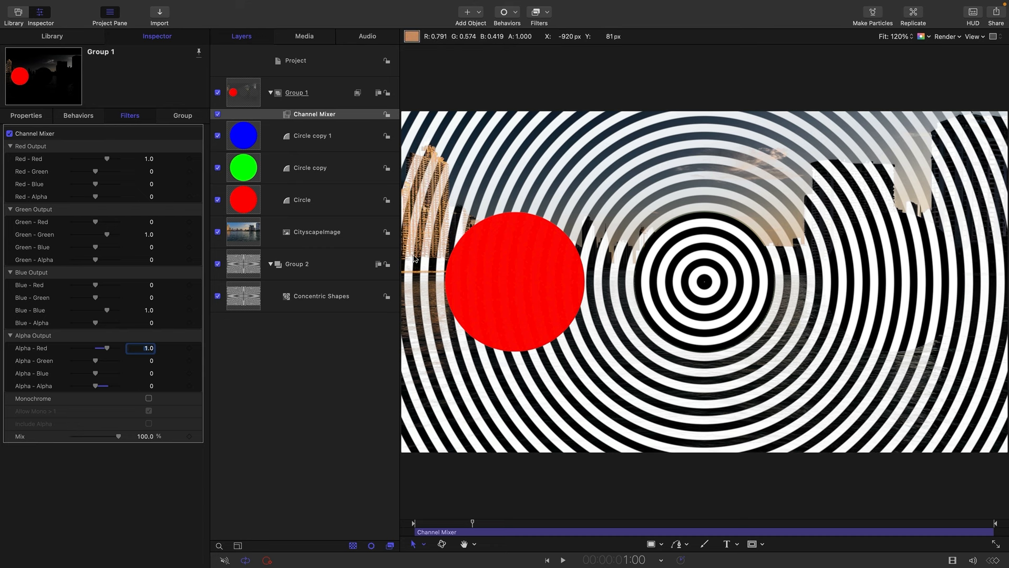
pyautogui.doubleClick(146, 347)
pyautogui.write('0')
pyautogui.press('Return')
# - Try the Channel Mixer's Alpha - Green value at 1, and return it to 0
pyautogui.doubleClick(152, 361)
pyautogui.write('1')
pyautogui.press('Return')
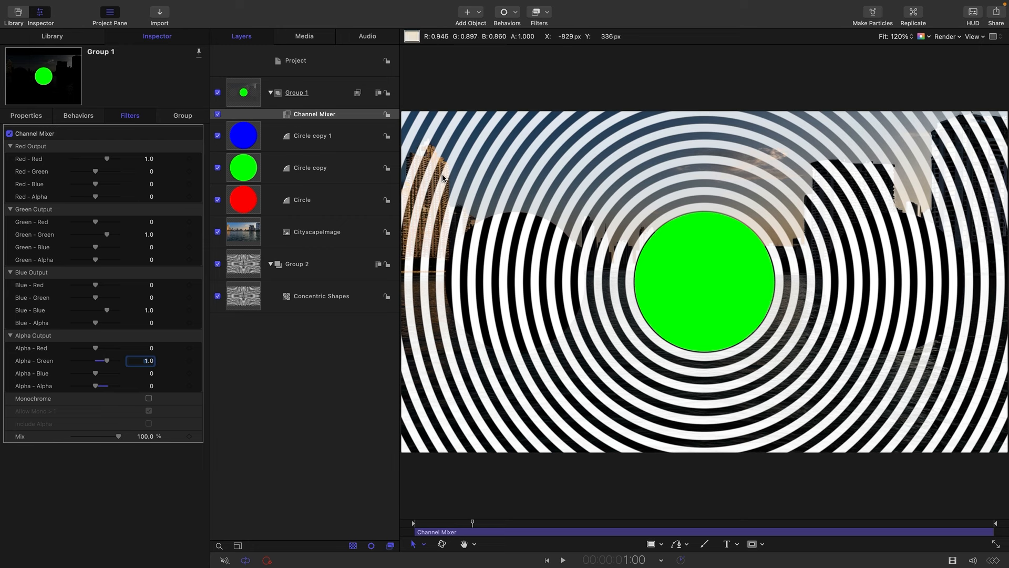
pyautogui.doubleClick(148, 362)
pyautogui.write('0')
pyautogui.press('Return')
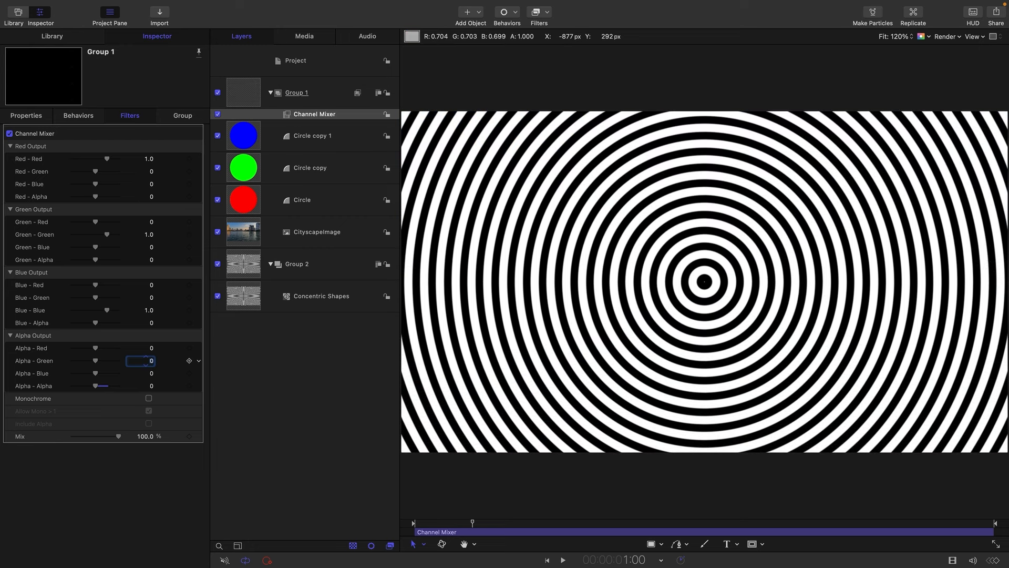
# - Set the Channel Mixer's Alpha - Blue value to 1
pyautogui.doubleClick(151, 374)
pyautogui.write('1')
pyautogui.press('Return')
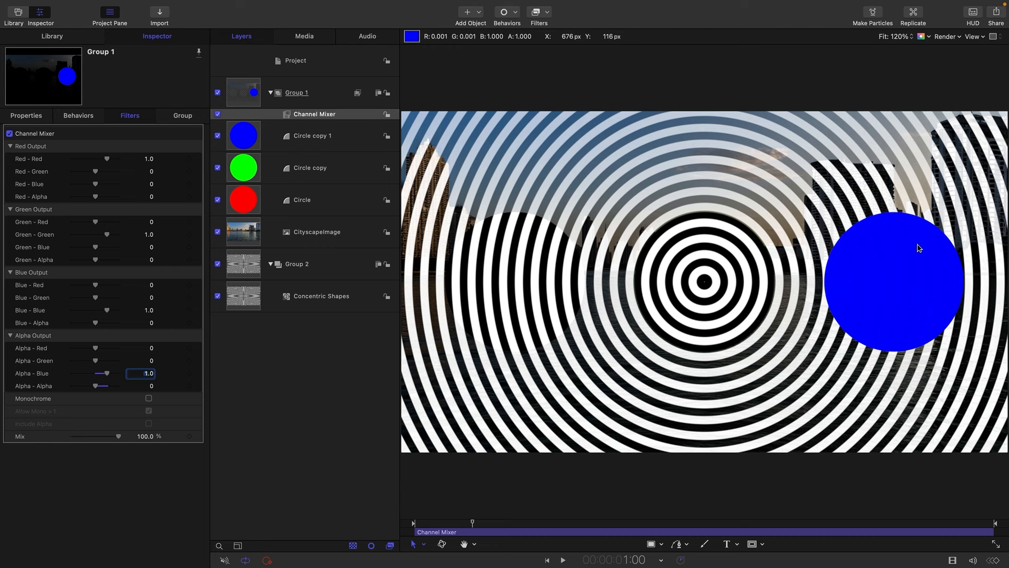
# - Adjust Alpha - Red to about -0.53 and Alpha - Green to about 0.13 in the Channel Mixer
pyautogui.click(137, 373)
pyautogui.moveTo(95, 350)
pyautogui.mouseDown()
pyautogui.moveTo(85, 351)
pyautogui.moveTo(96, 363)
pyautogui.mouseUp()
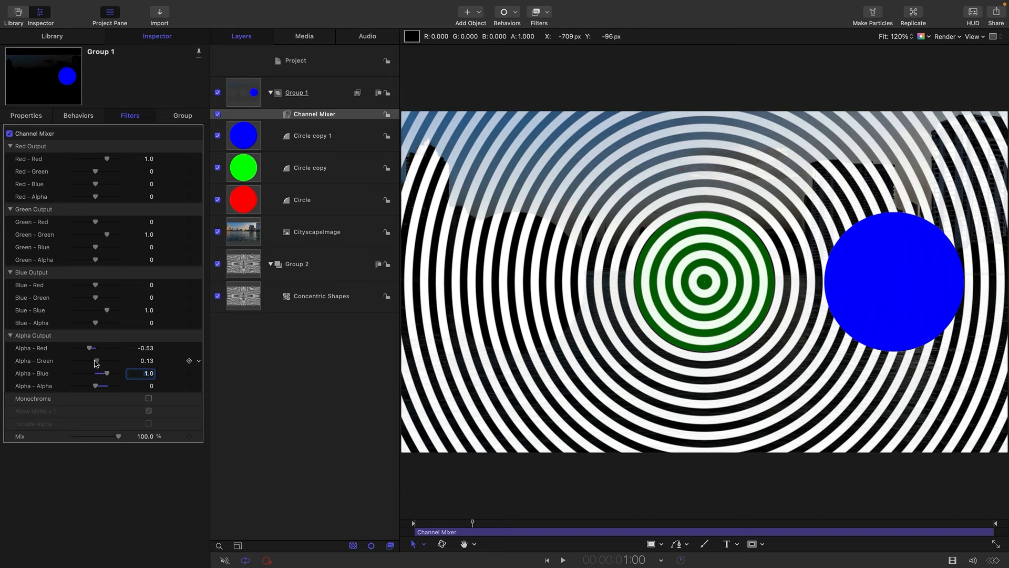